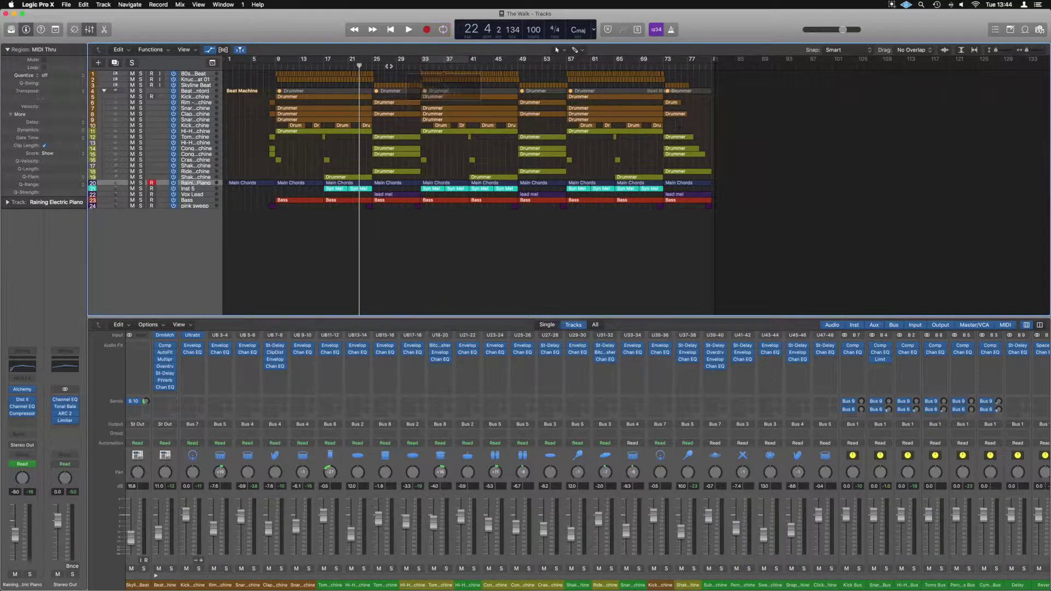
# Cycle and audition bars 21–29, then move the cycle start later toward the chorus
pyautogui.moveTo(350, 62); pyautogui.dragTo(419, 61)
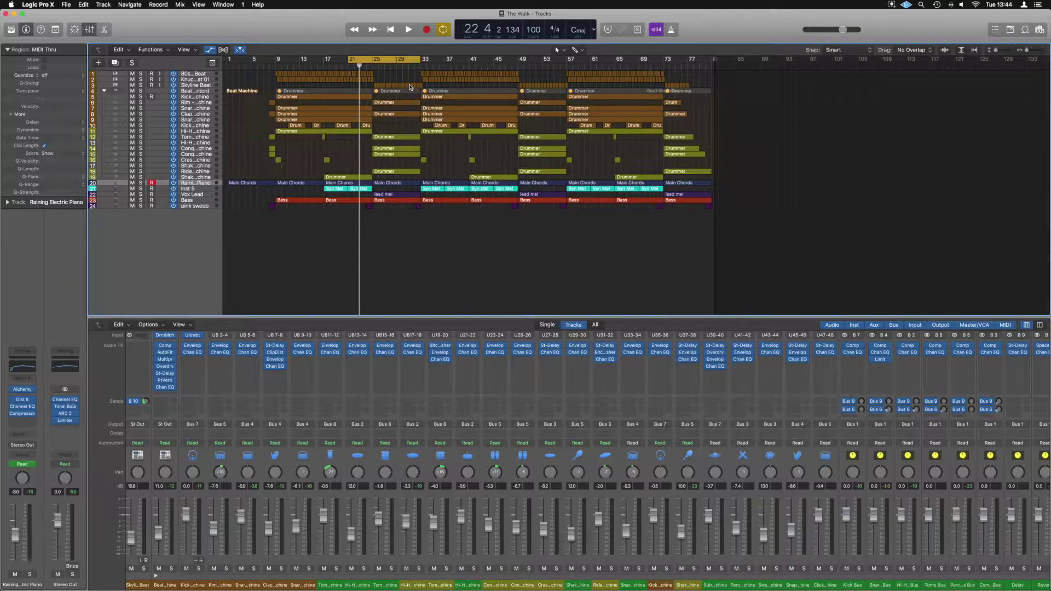
pyautogui.press('space')
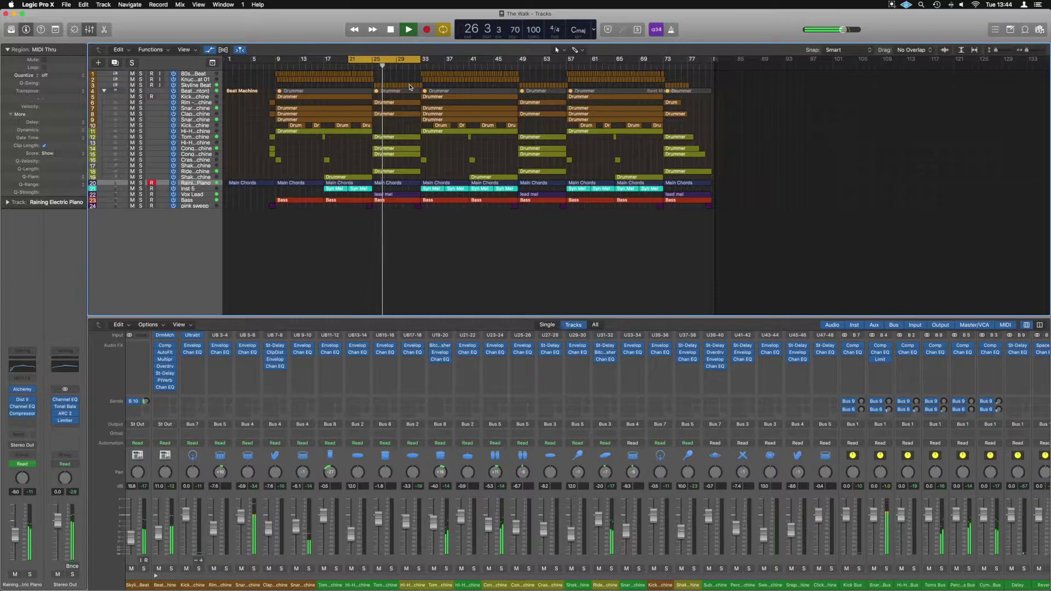
pyautogui.press('space')
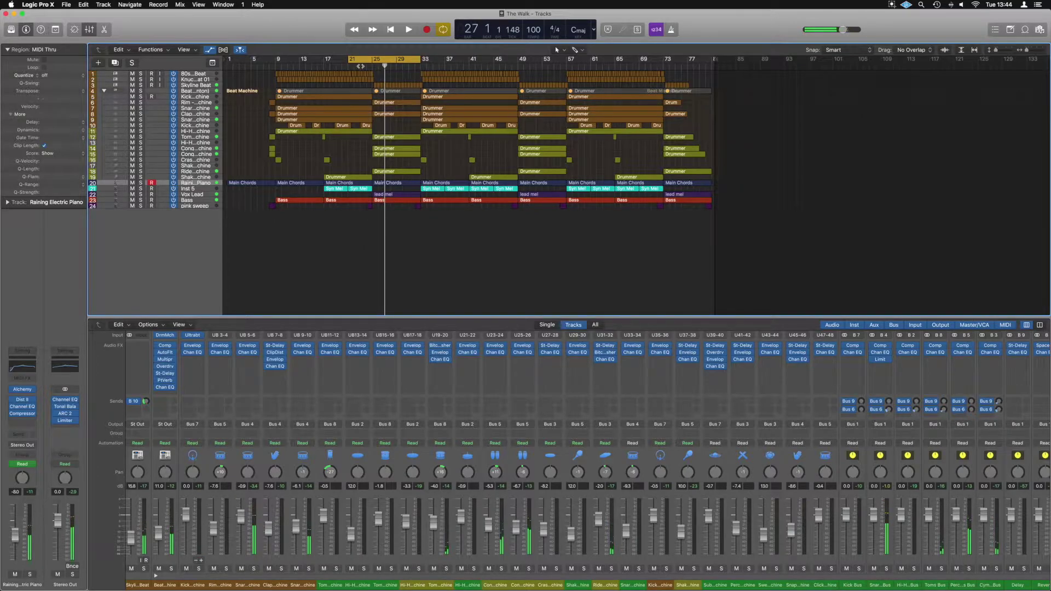
pyautogui.moveTo(350, 63); pyautogui.dragTo(396, 59)
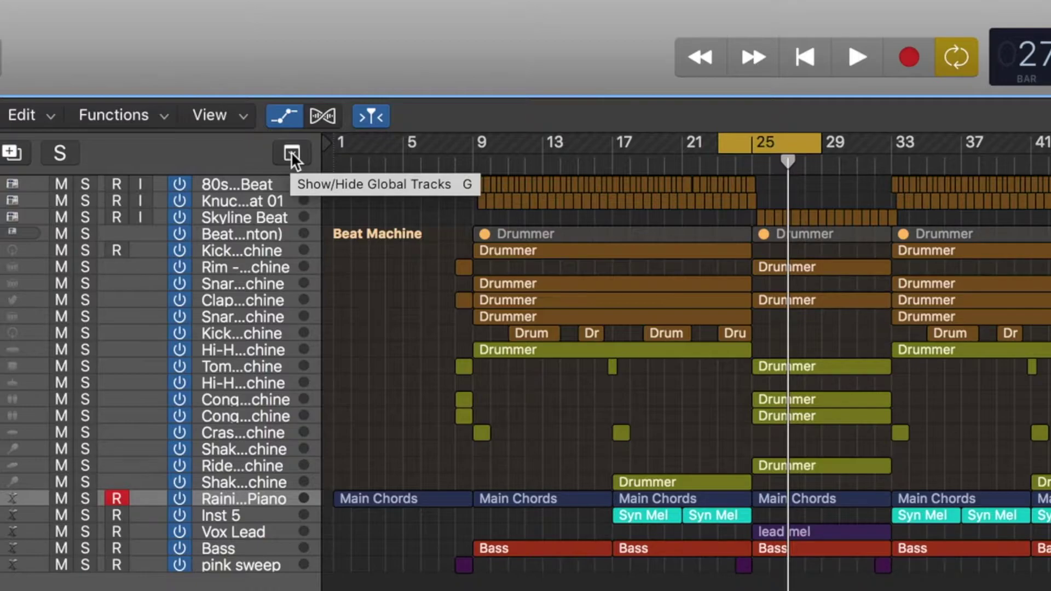
# Reveal the Arrangement, Marker, Signature and Tempo global tracks, showing a steady 100 bpm tempo
pyautogui.click(292, 155)
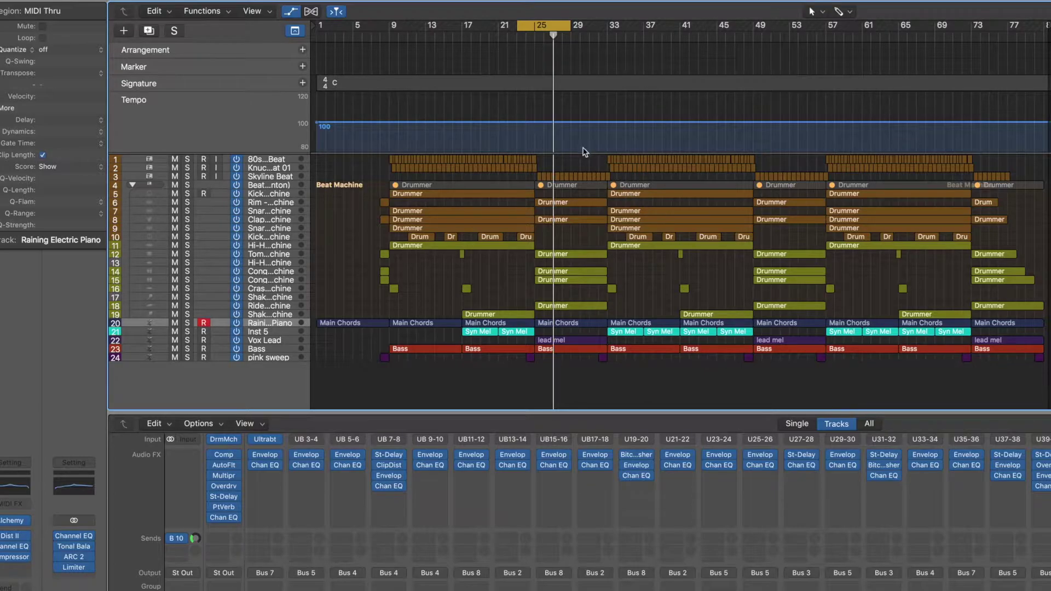
pyautogui.scroll(5, 584, 149)
pyautogui.scroll(5, 584, 149)
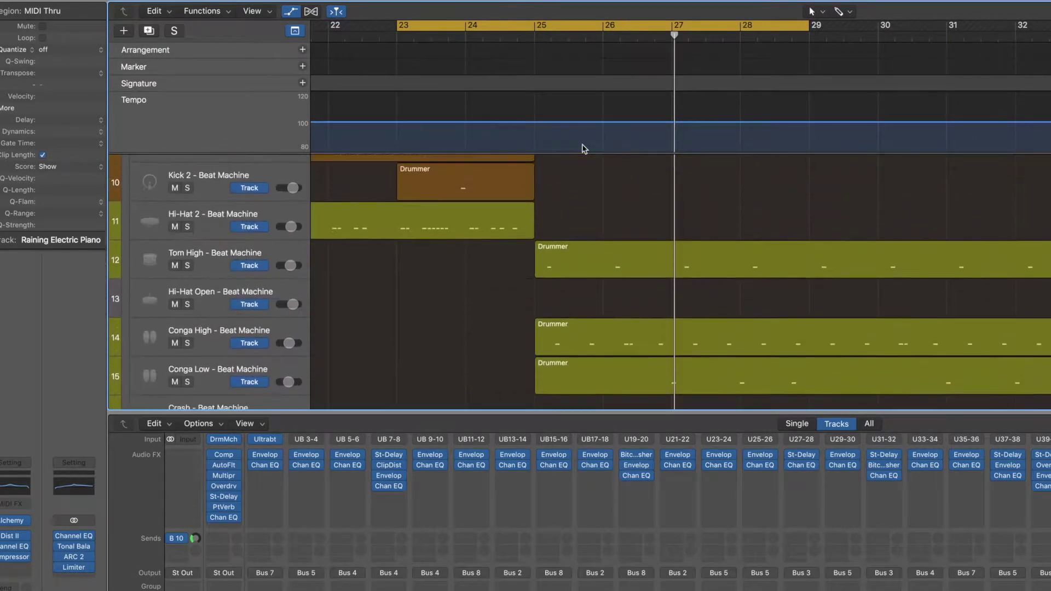
pyautogui.scroll(-2, 514, 148)
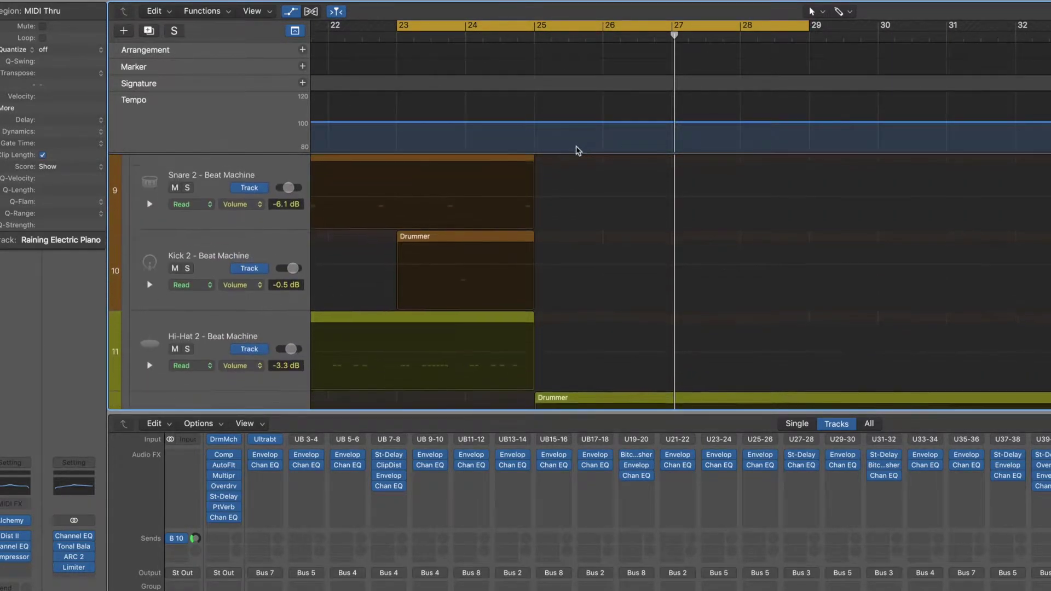
pyautogui.click(542, 127)
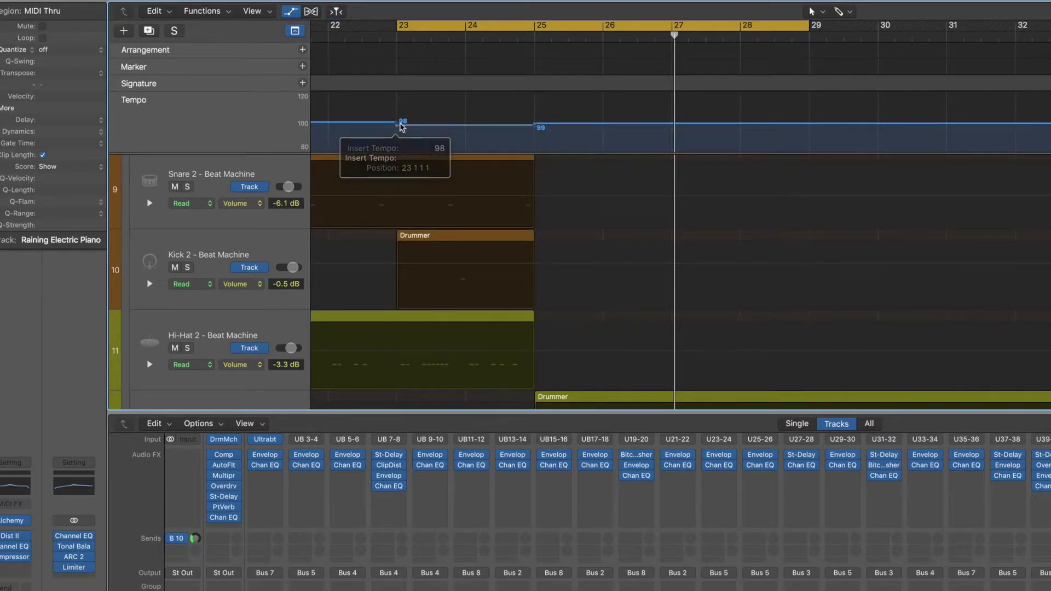
pyautogui.press('super+Right')
pyautogui.press('super+Right')
pyautogui.hscroll(-5, 461, 136)
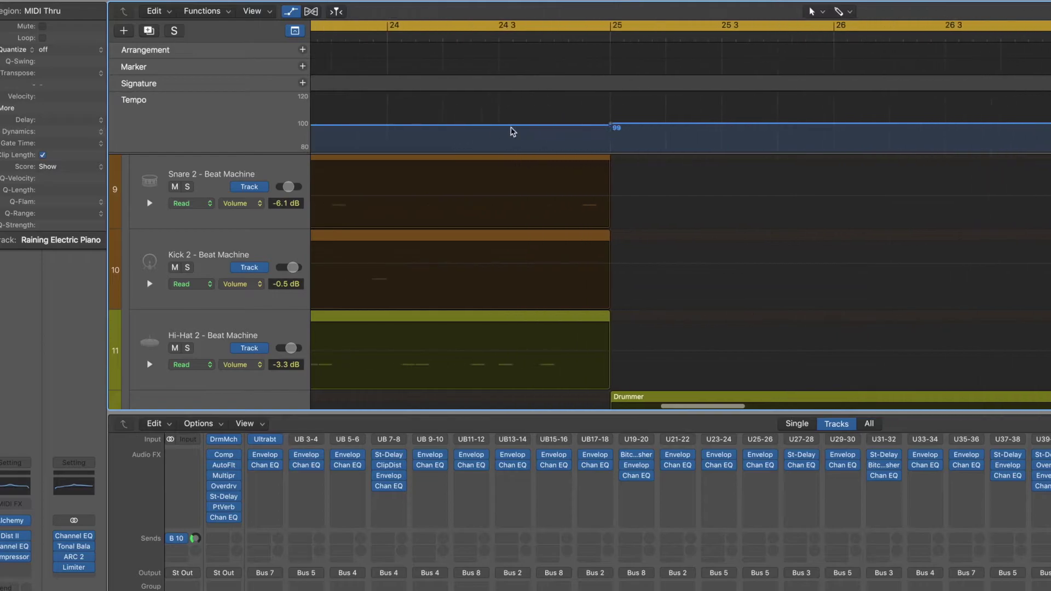
pyautogui.moveTo(612, 129); pyautogui.dragTo(612, 134)
pyautogui.hscroll(-5, 611, 134)
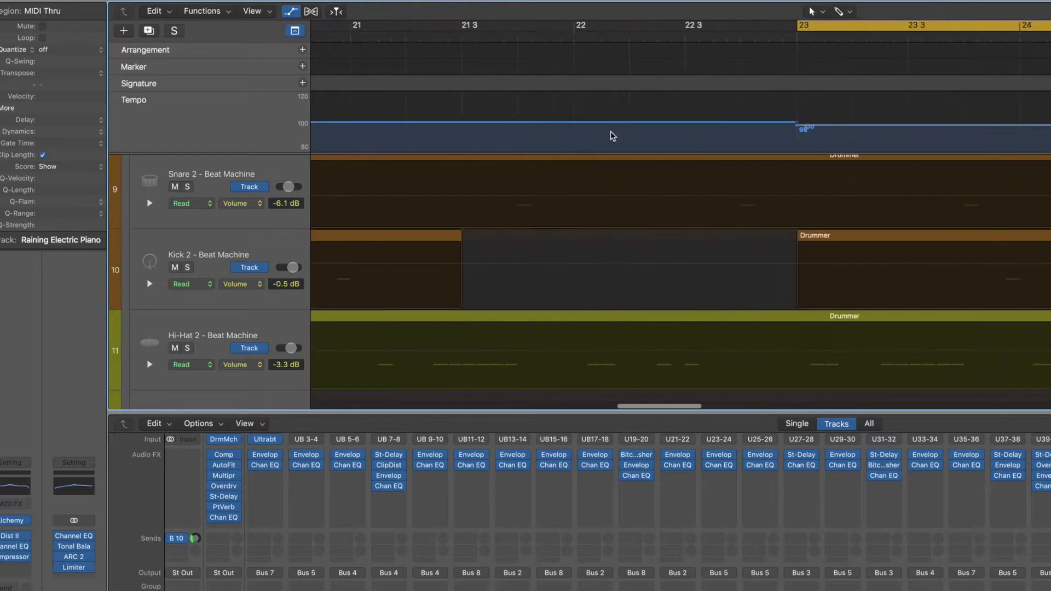
pyautogui.click(799, 126)
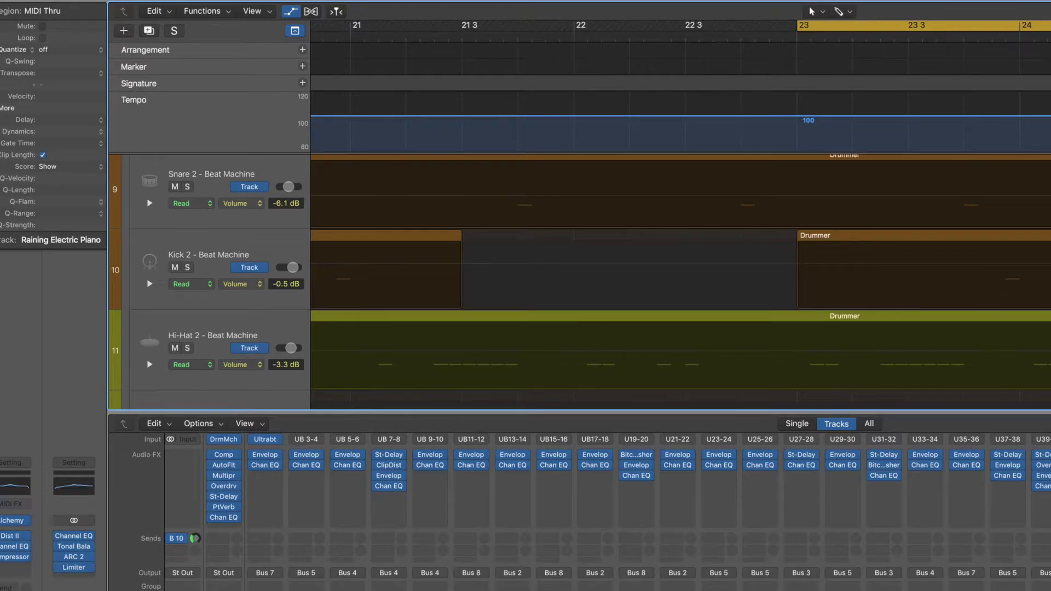
pyautogui.press('super+Left')
pyautogui.press('super+Left')
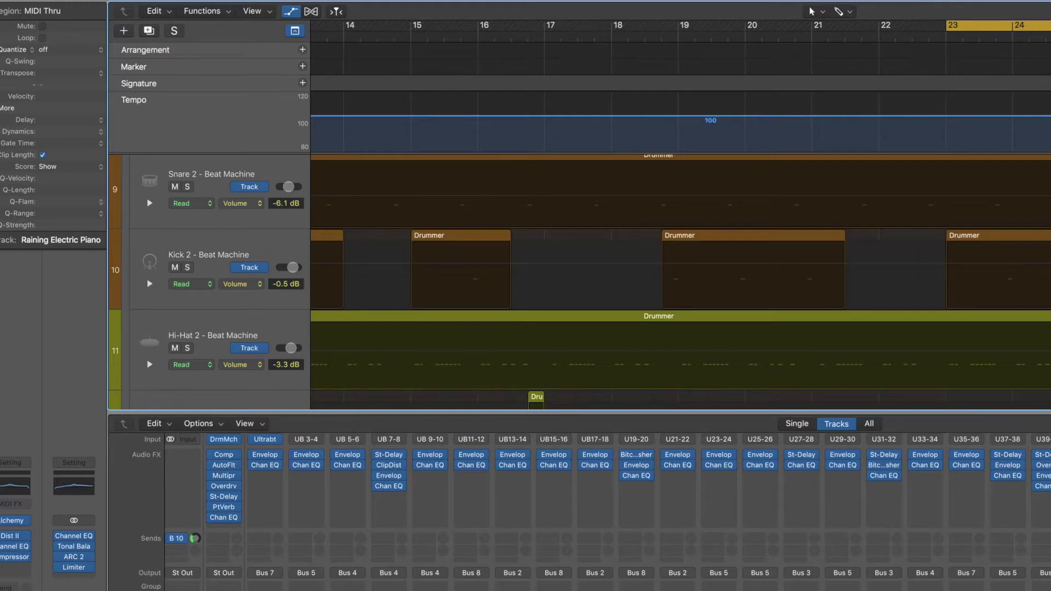
pyautogui.moveTo(929, 34); pyautogui.dragTo(912, 53)
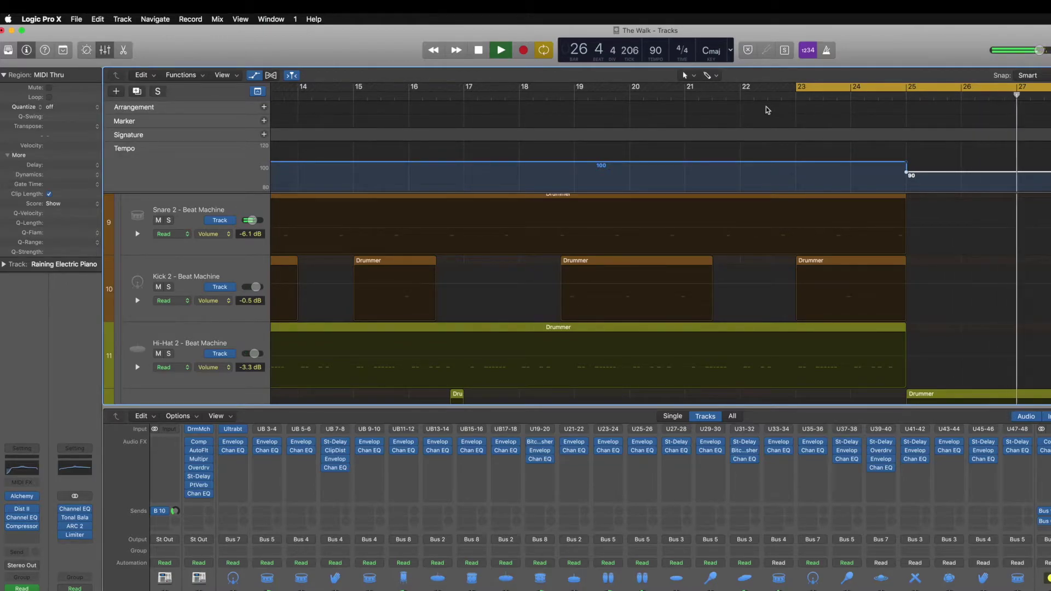
# Zoom out to bars 1–32 and play from bar 23 to hear the 90 BPM drop
pyautogui.press('z')
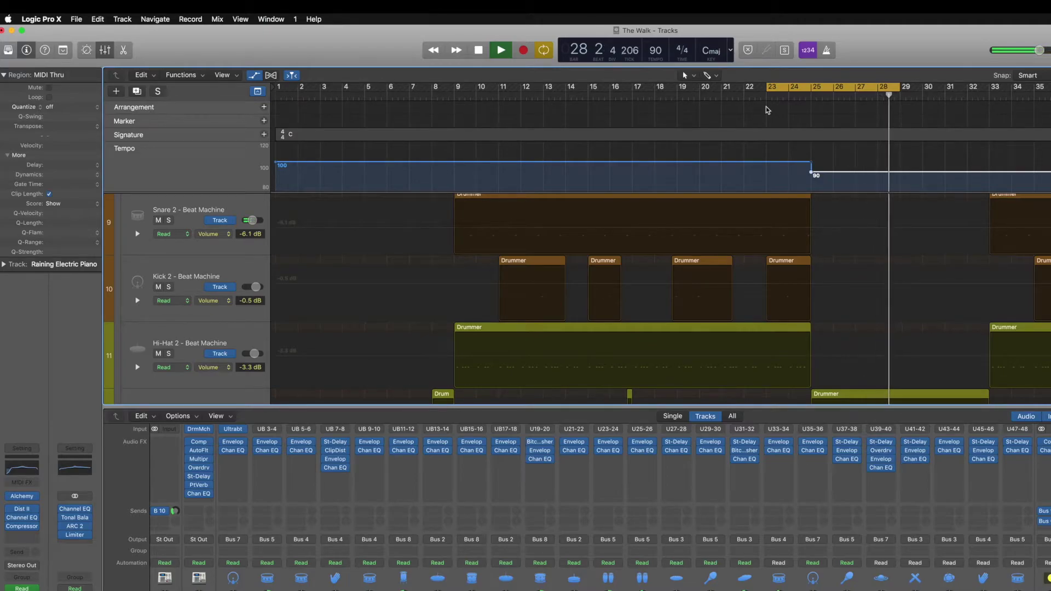
pyautogui.click(767, 109)
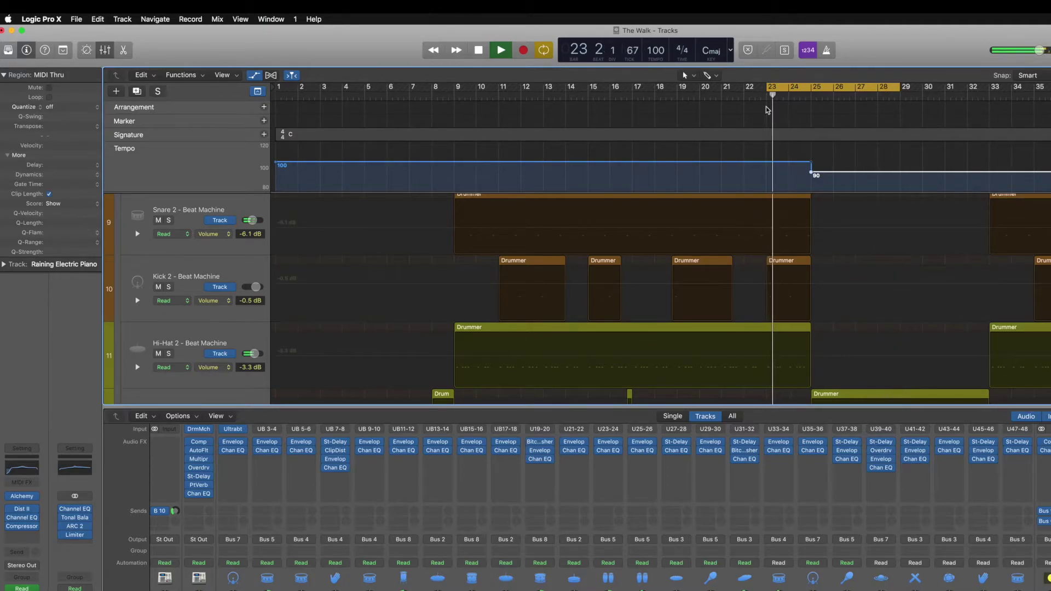
pyautogui.press('space')
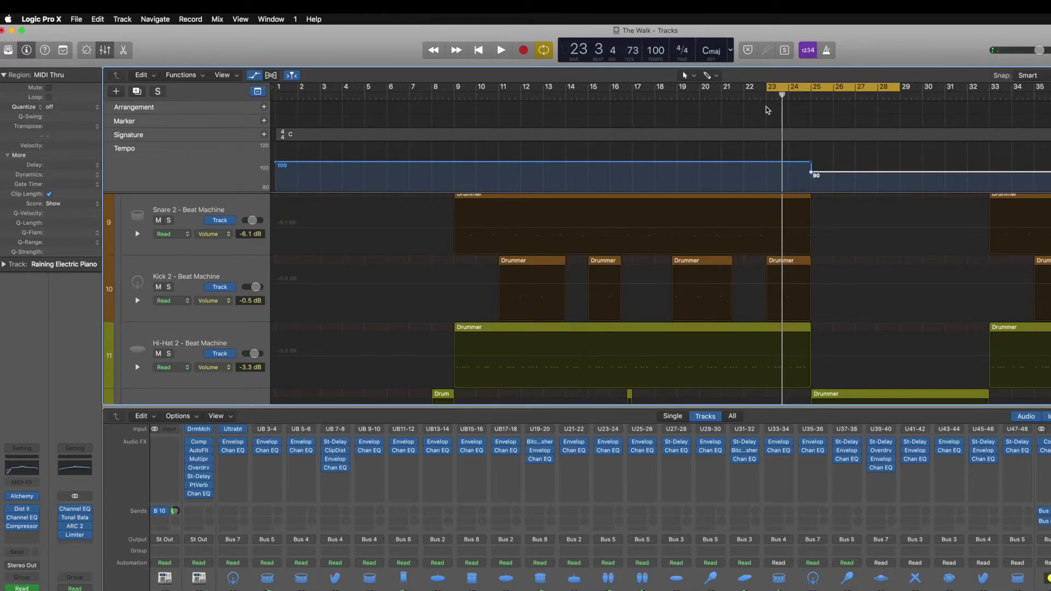
pyautogui.press('g')
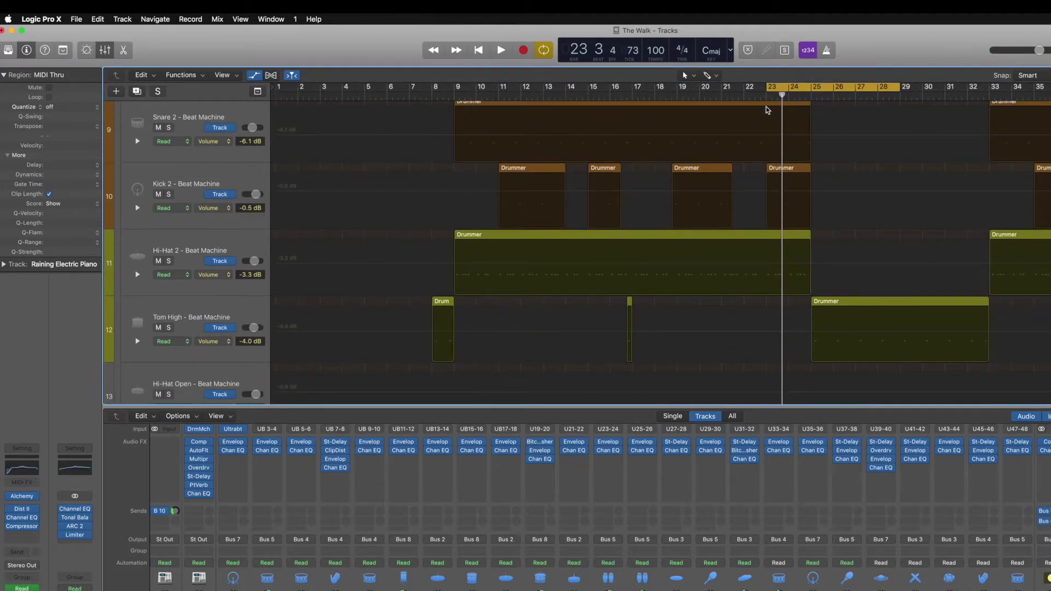
pyautogui.click(257, 92)
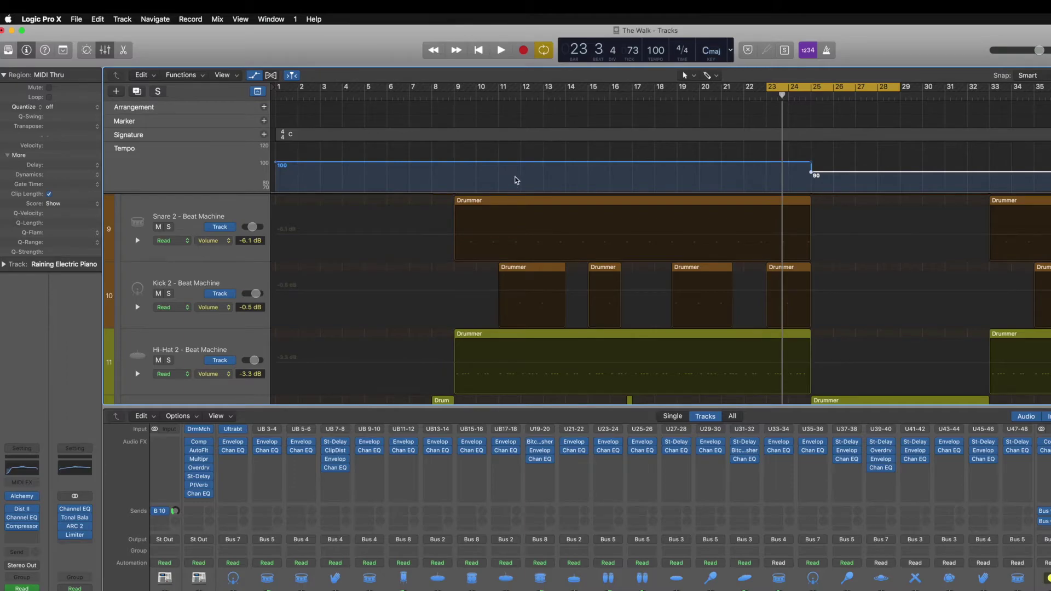
pyautogui.scroll(2, 499, 236)
pyautogui.scroll(-10, 584, 245)
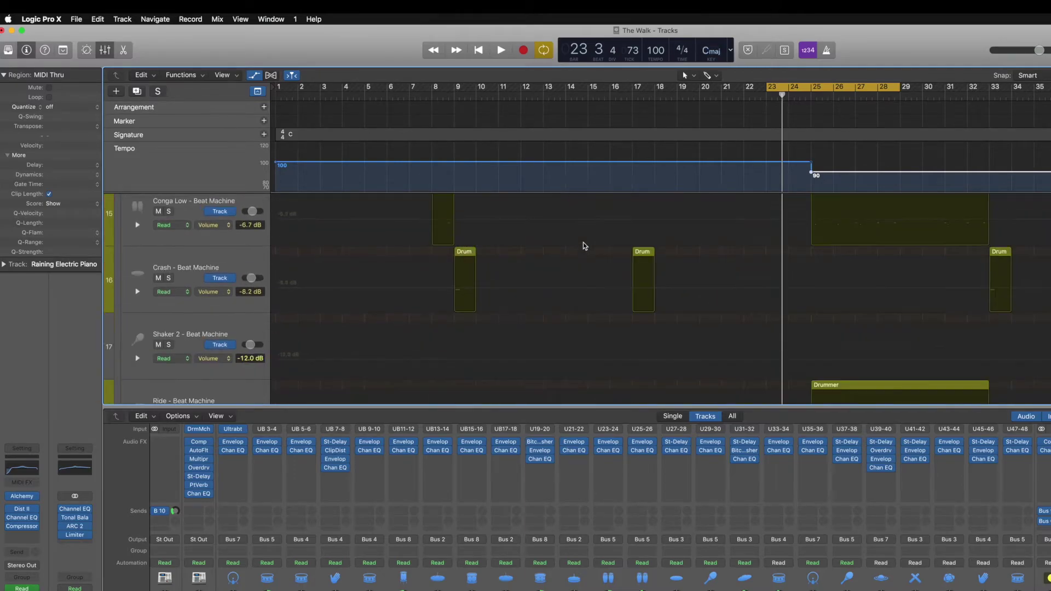
pyautogui.scroll(-10, 585, 245)
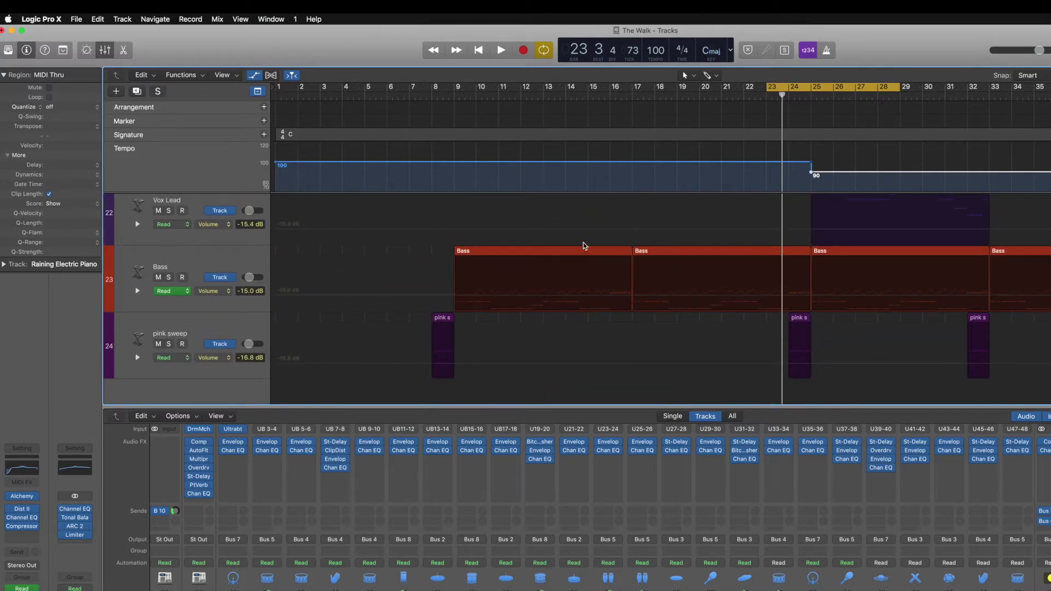
pyautogui.scroll(7, 585, 246)
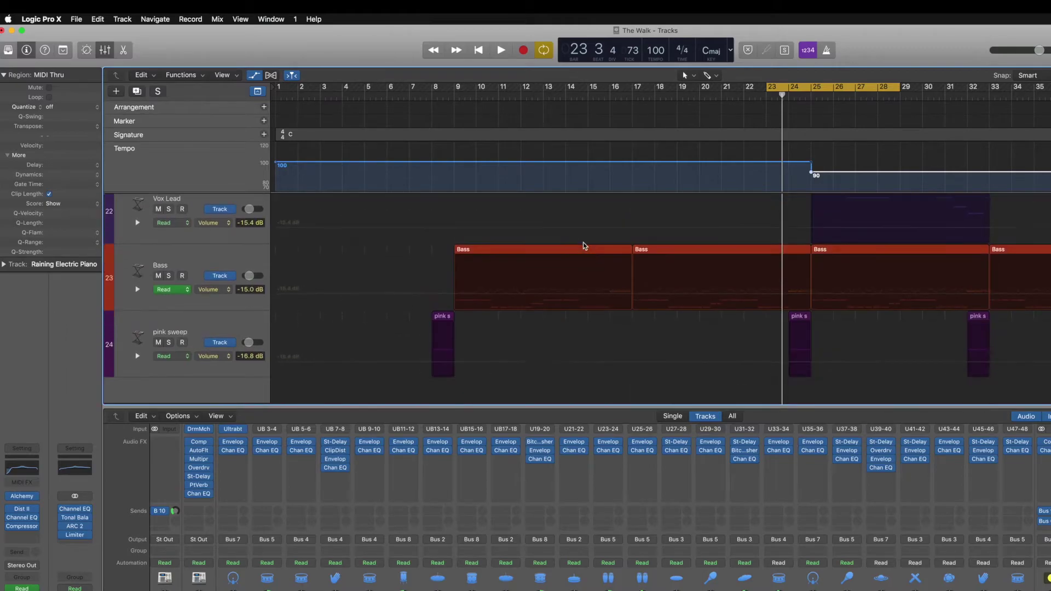
pyautogui.scroll(10, 585, 246)
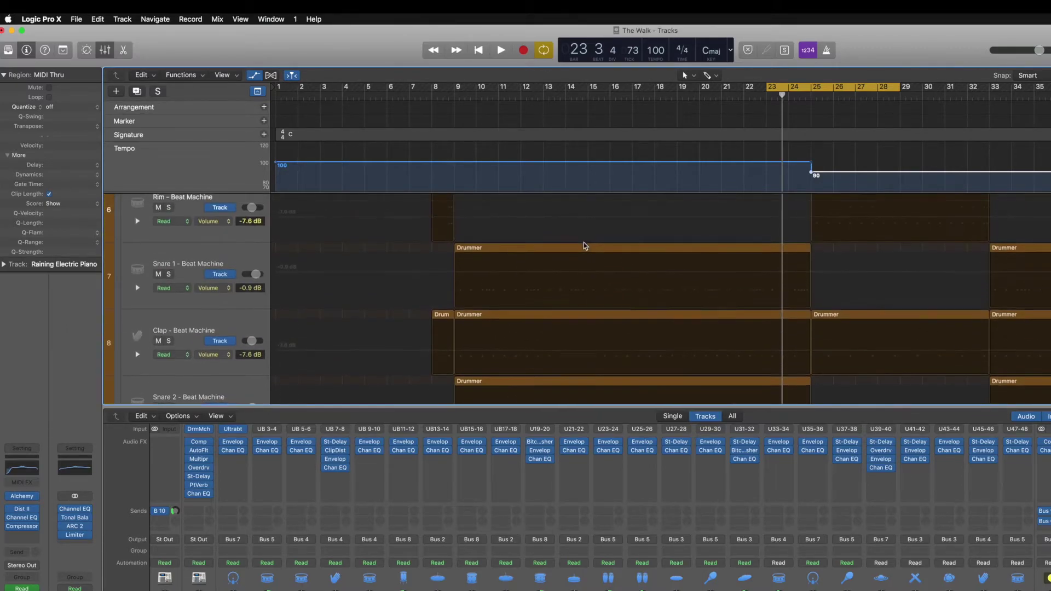
pyautogui.scroll(2, 585, 245)
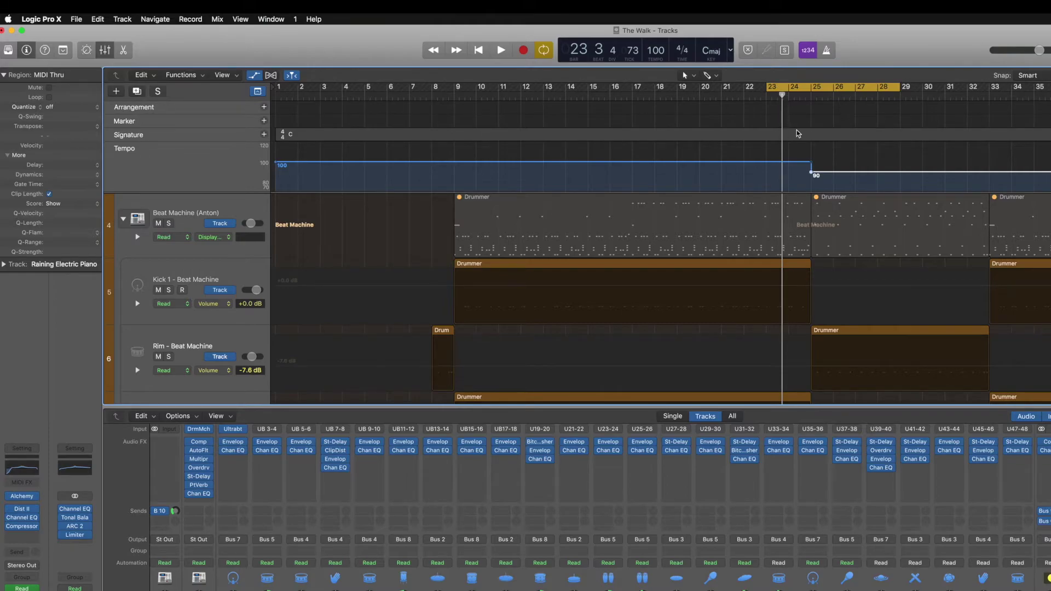
# Try a B♭ minor key change at bar 24, undo it back to C major, and hide the global tracks
pyautogui.click(788, 97)
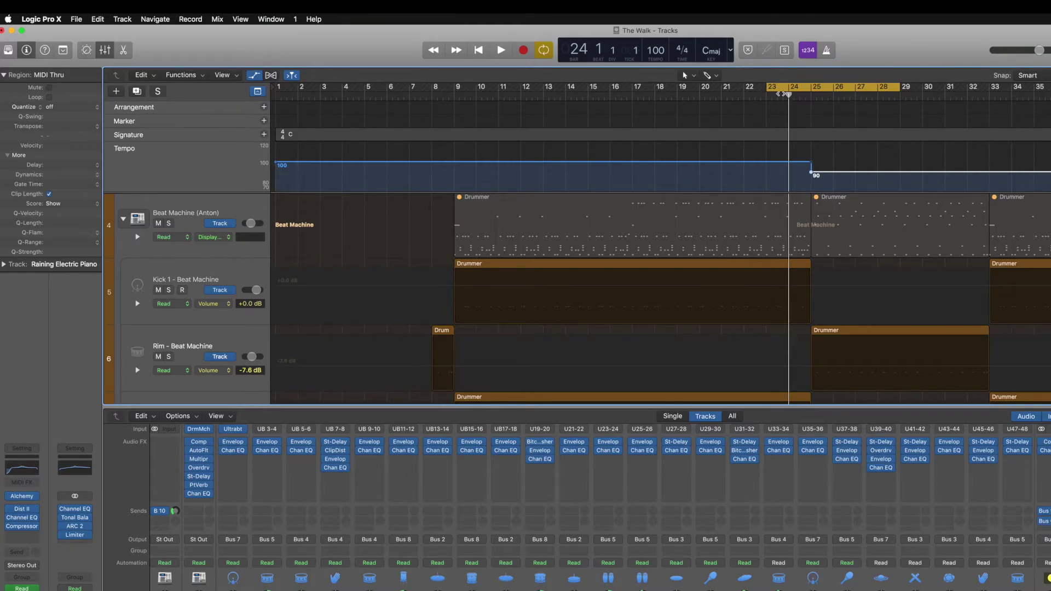
pyautogui.click(714, 53)
pyautogui.click(712, 189)
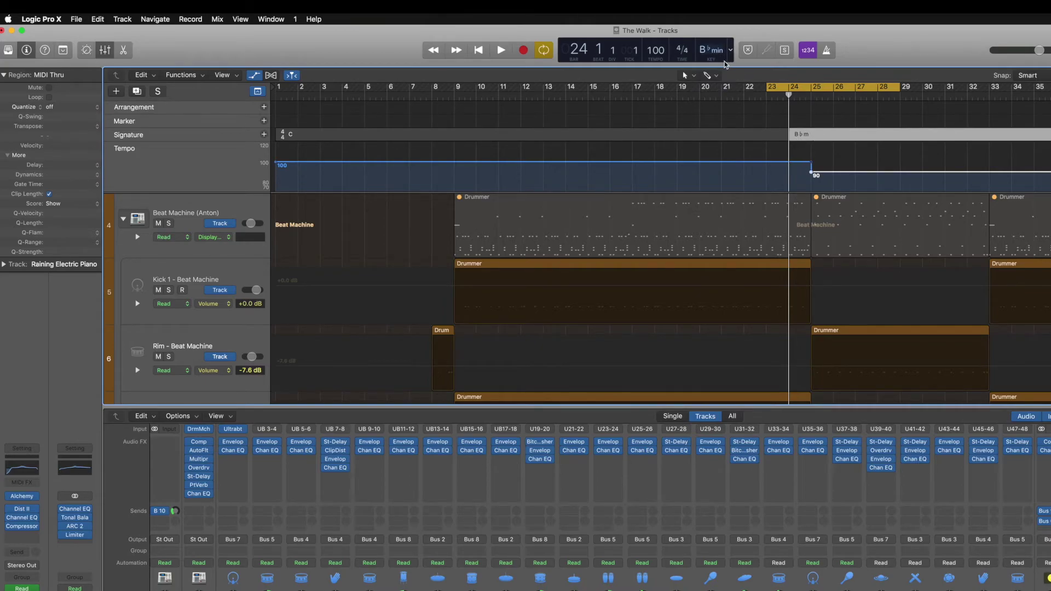
pyautogui.press('super+z')
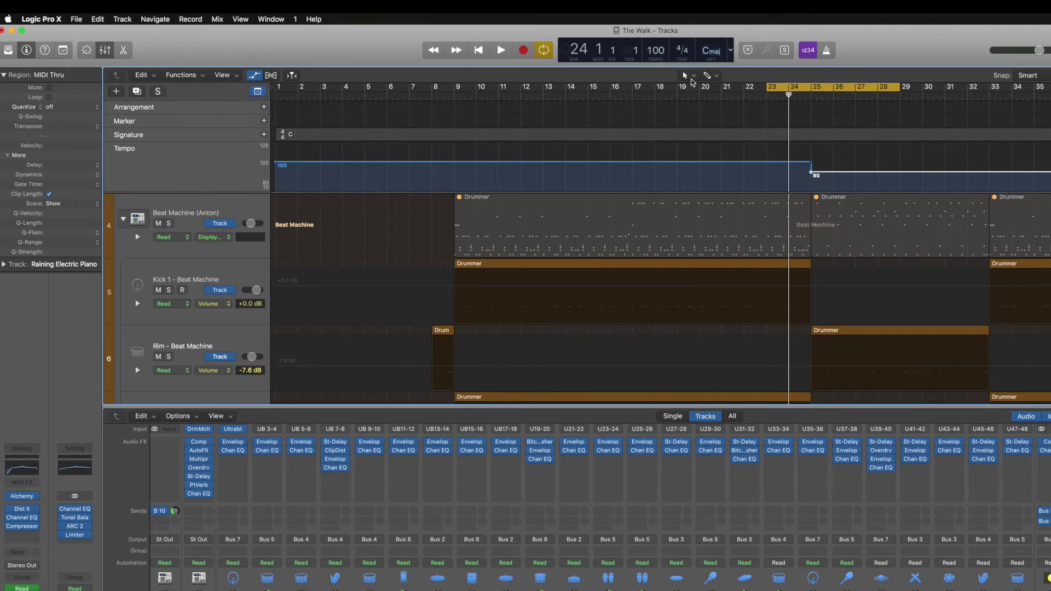
pyautogui.press('g')
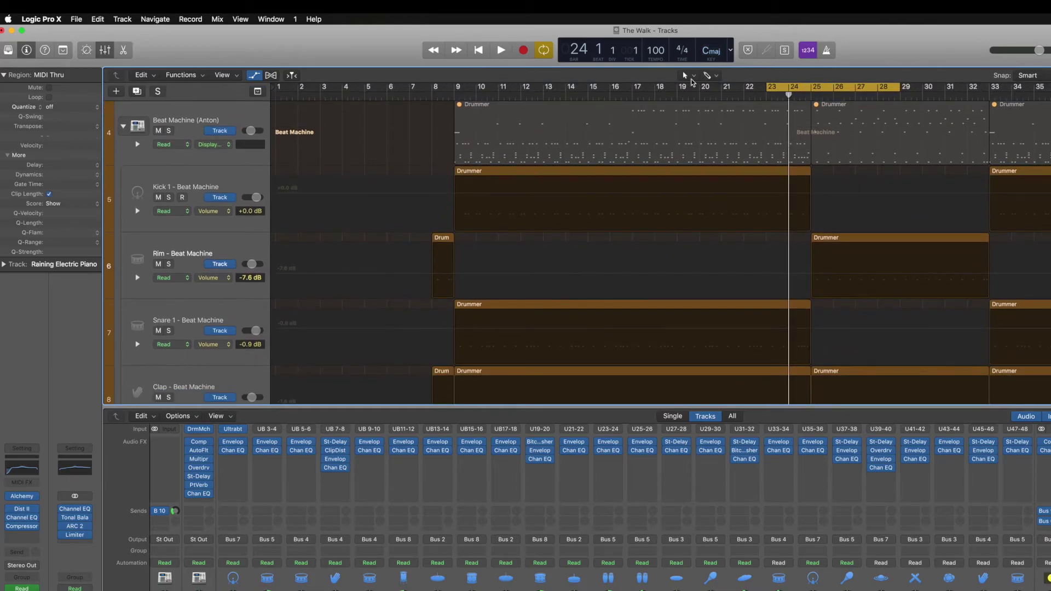